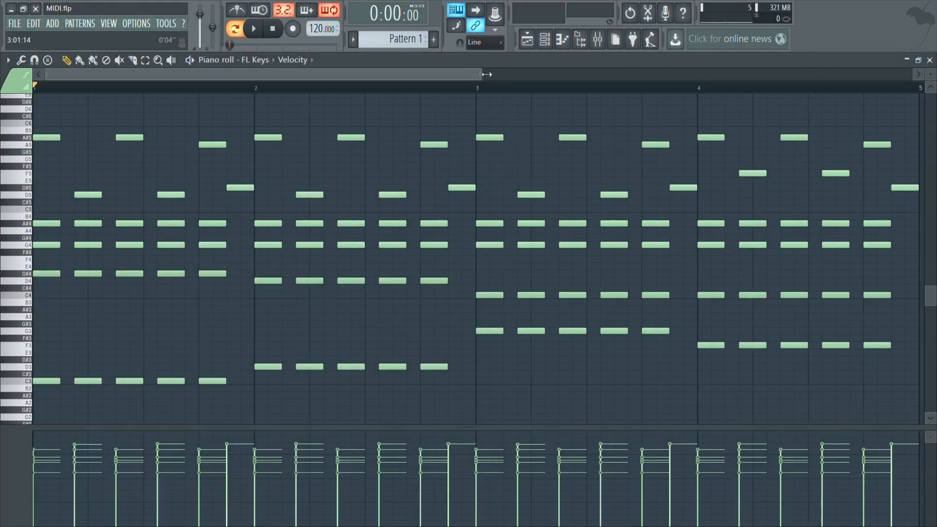
Step: Play back the FL Keys notes of Pattern 1 in the piano roll
mouse_move(486, 72)
left_mouse_down()
mouse_move(503, 74)
mouse_move(491, 74)
left_mouse_up()
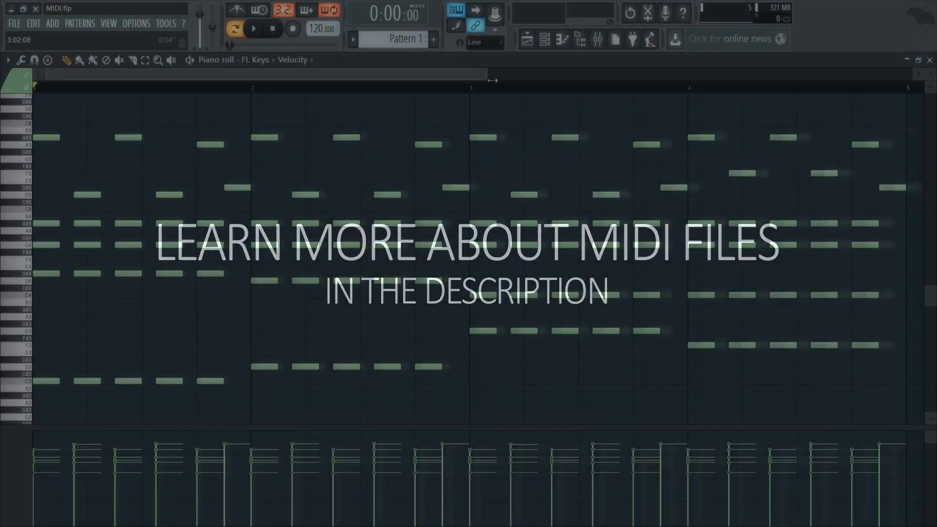
left_click_drag(492, 80, 485, 80)
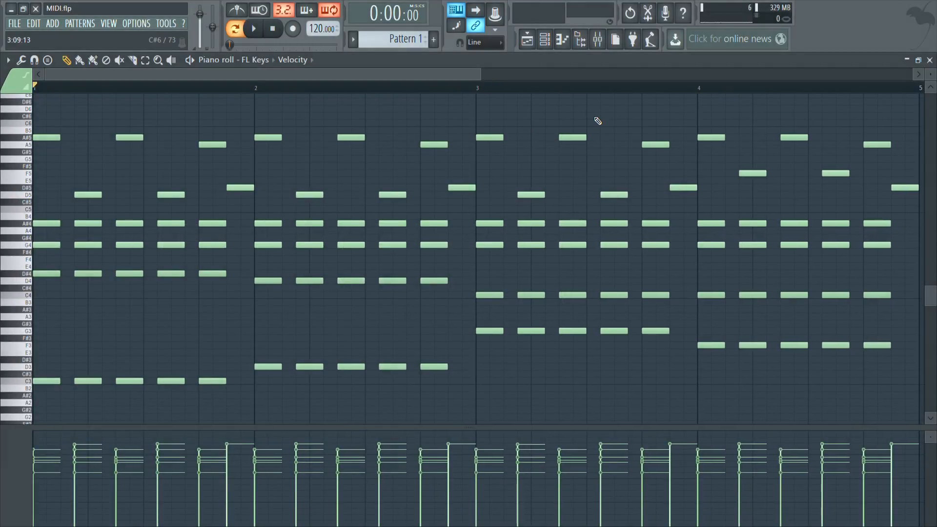
key("space")
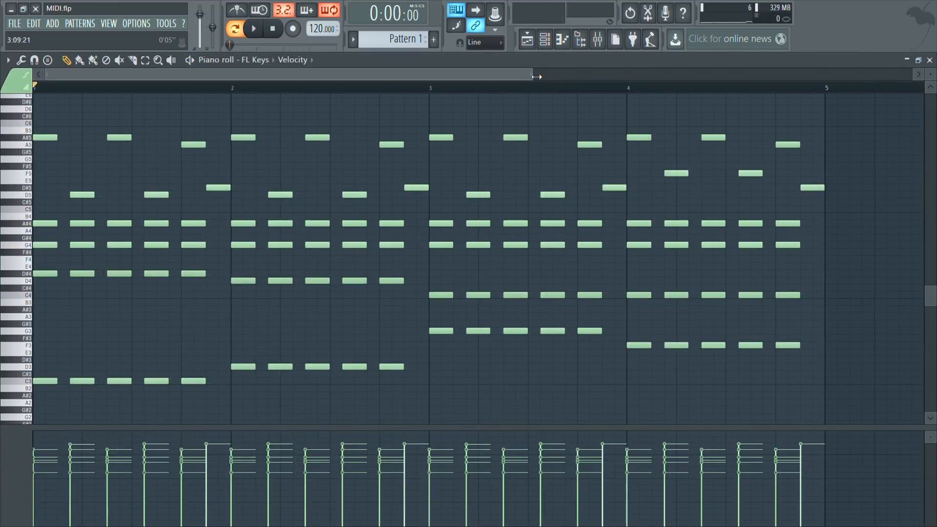
left_click_drag(531, 75, 485, 72)
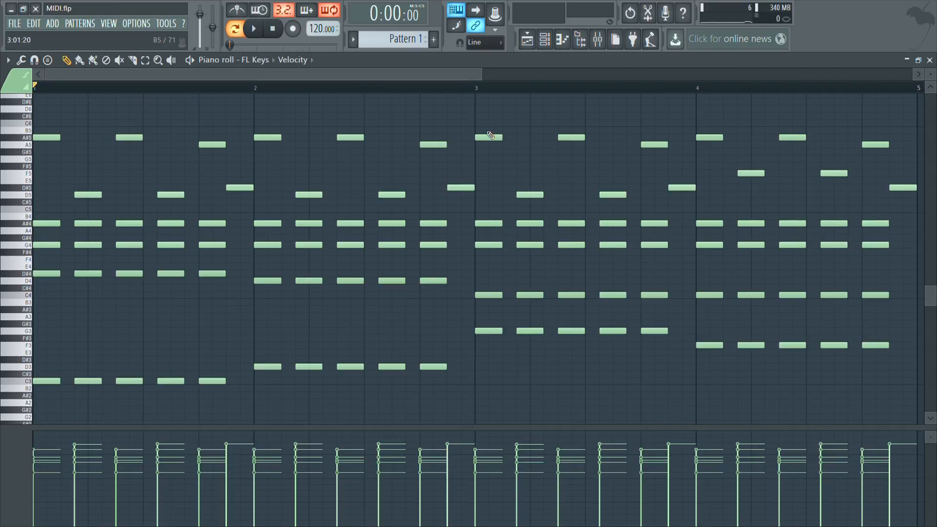
Step: Select all FL Keys notes of Pattern 1 in the piano roll and export them as a MIDI file
key("ctrl+a")
key("ctrl+d")
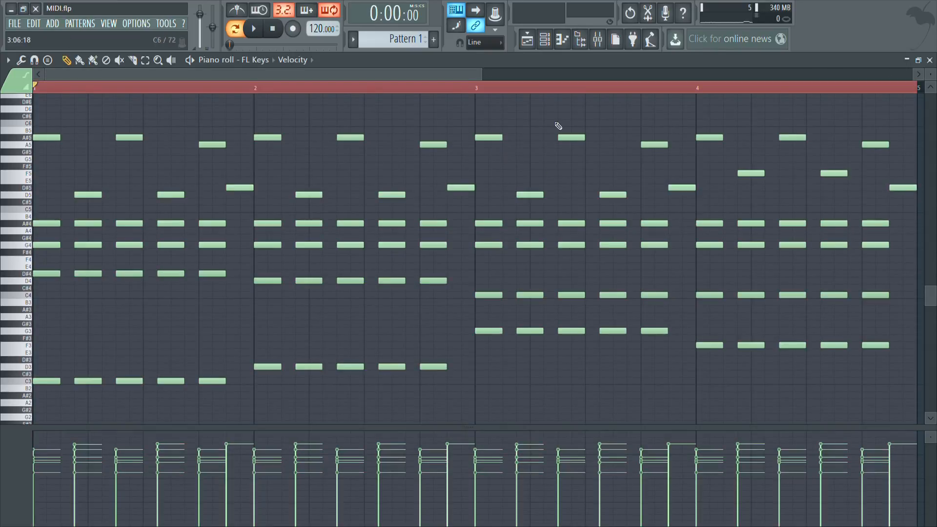
left_click(9, 60)
mouse_move(30, 76)
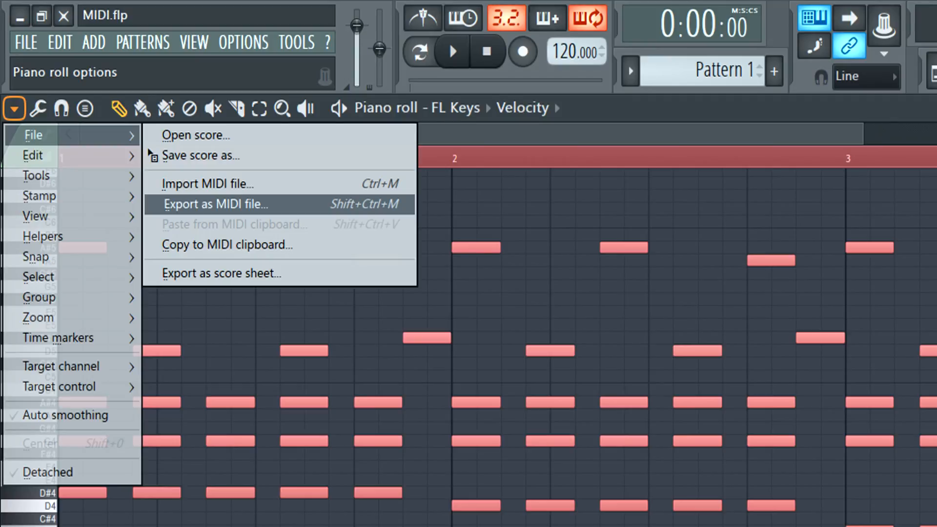
left_click(214, 204)
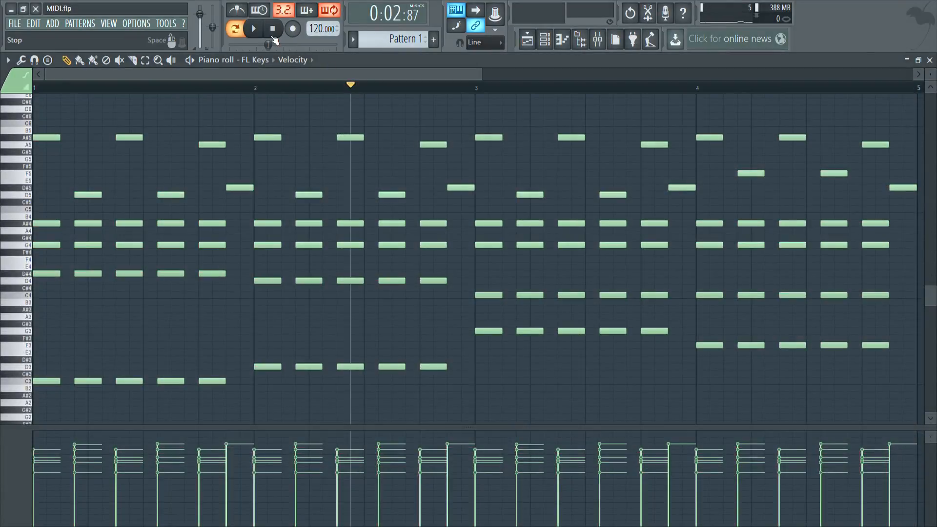
Step: Stop playback and close the piano roll and mixer windows
left_click(272, 30)
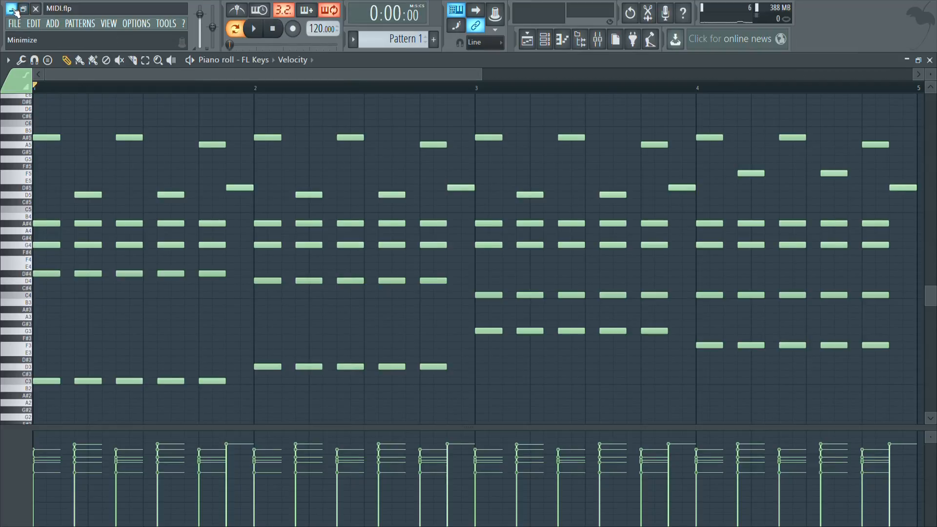
left_click(930, 59)
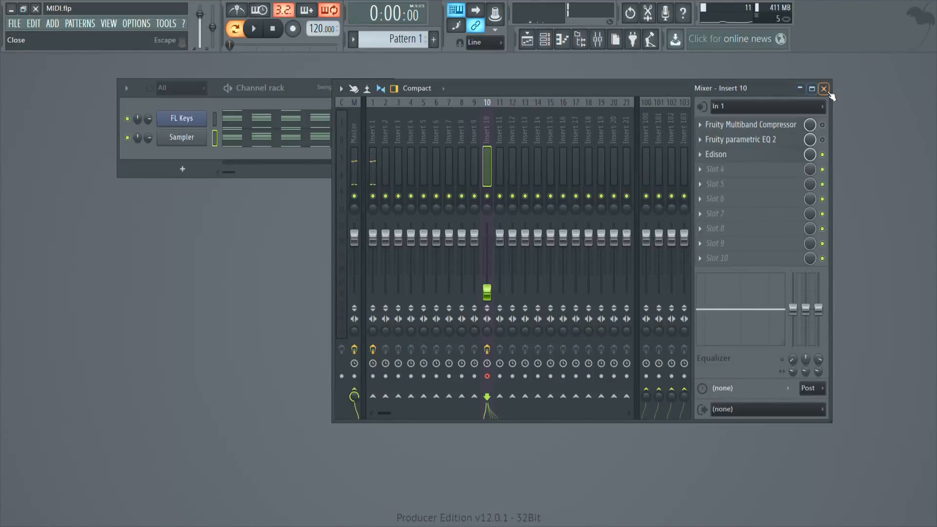
left_click(826, 87)
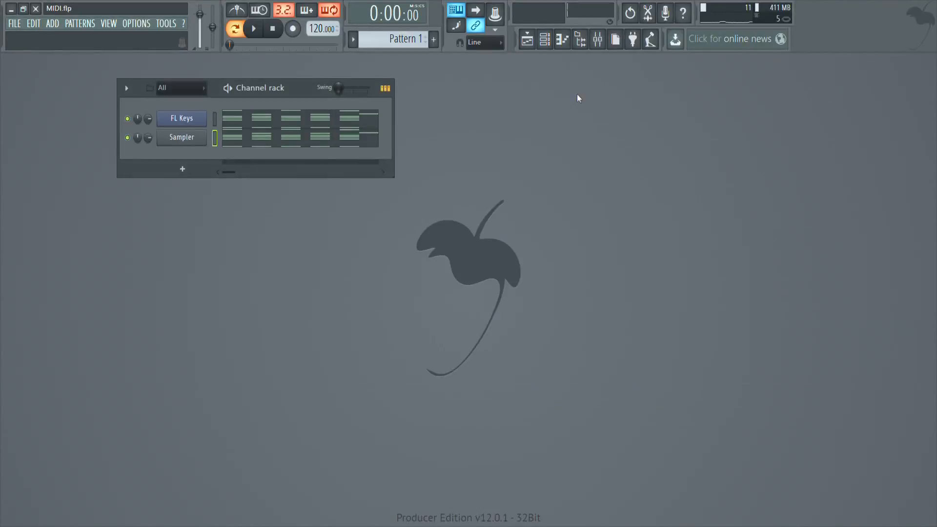
Step: Select all of the Sampler channel's notes in its piano roll, close it and mute the Sampler channel
left_click(293, 138)
left_click_drag(538, 76, 639, 78)
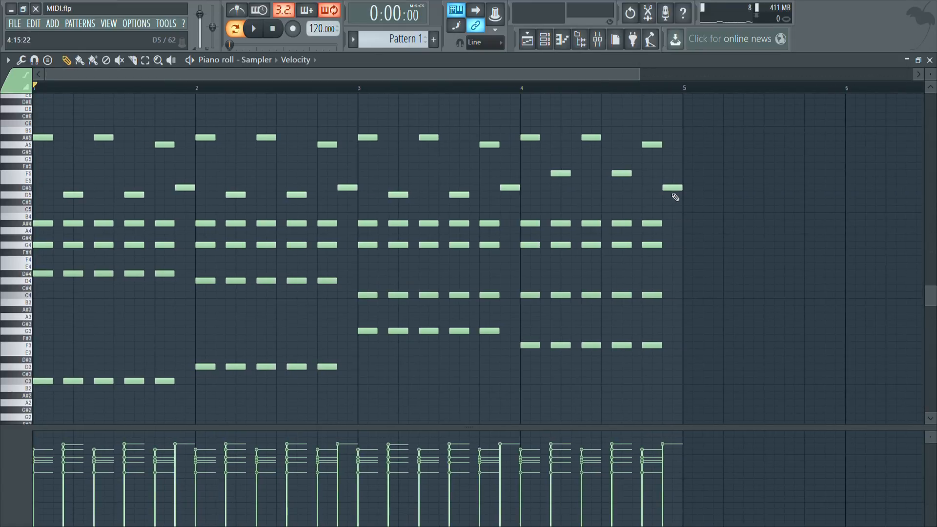
left_click_drag(695, 204, 32, 103)
left_click_drag(684, 404, 32, 101)
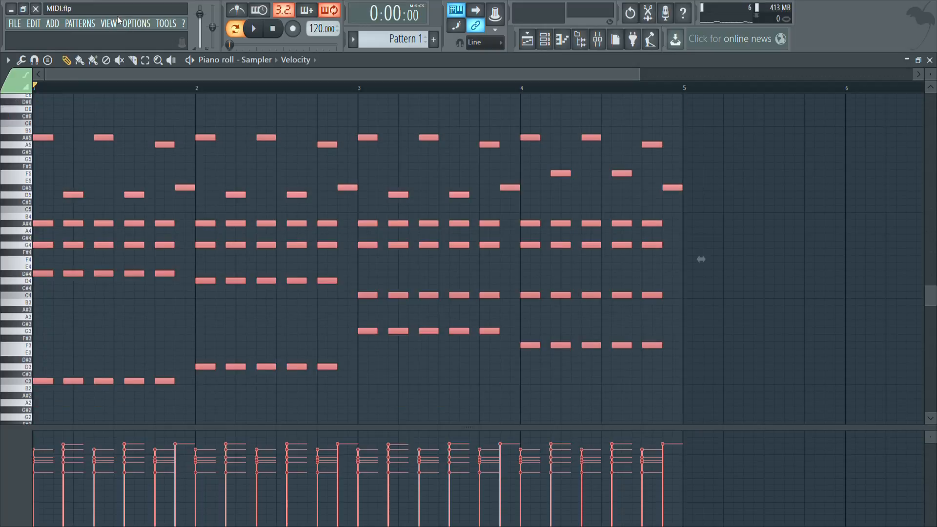
left_click(139, 128)
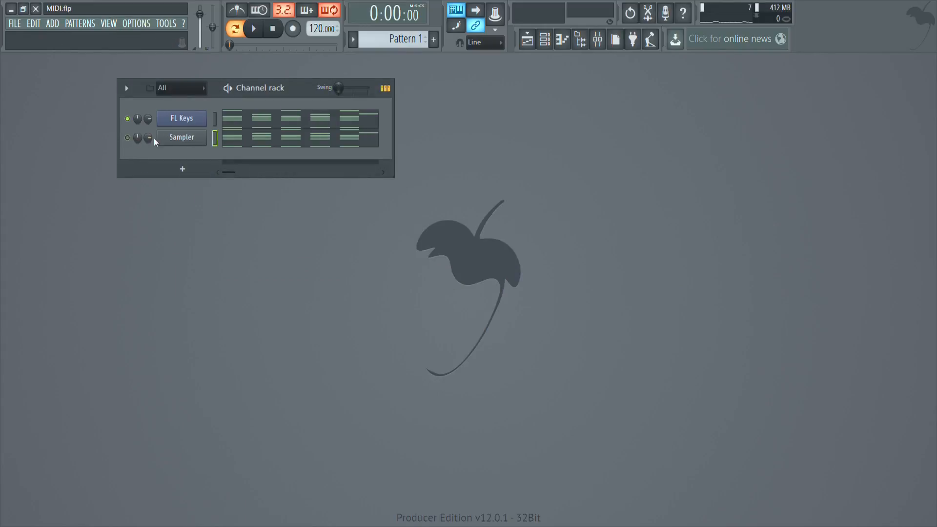
Step: Copy the upper melody notes of FL Keys from Pattern 1 and paste them into the FL Keys piano roll of Pattern 2
key("F7")
left_click_drag(830, 211, 52, 111)
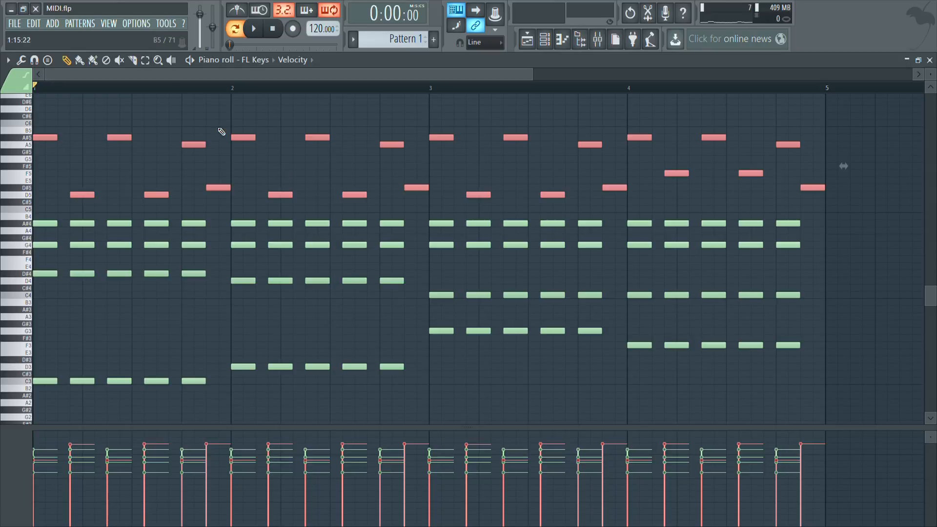
key("F7")
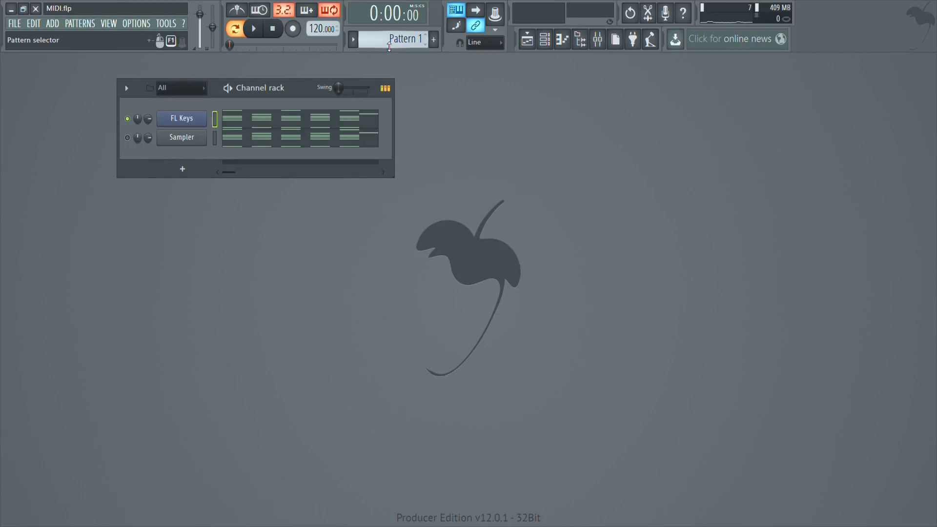
scroll(390, 39, "down", 1)
key("F7")
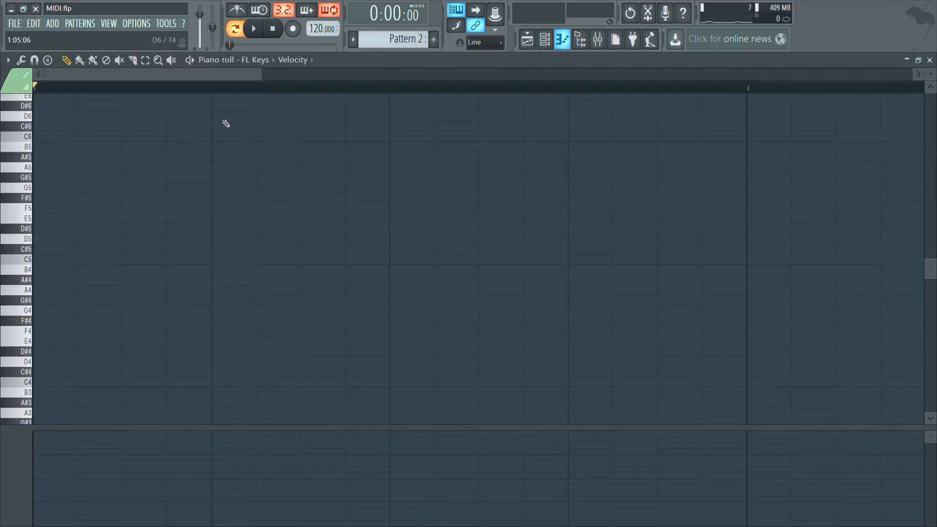
key("ctrl+v")
Step: Clear all the pasted melody notes from Pattern 2 and close the piano roll
left_click_drag(195, 76, 700, 76)
left_click(659, 219)
key("ctrl+a")
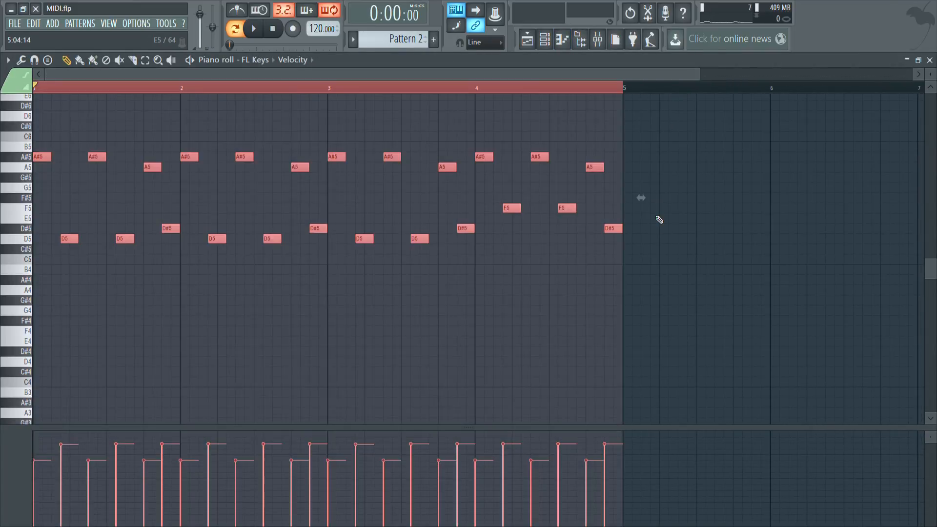
left_click(929, 60)
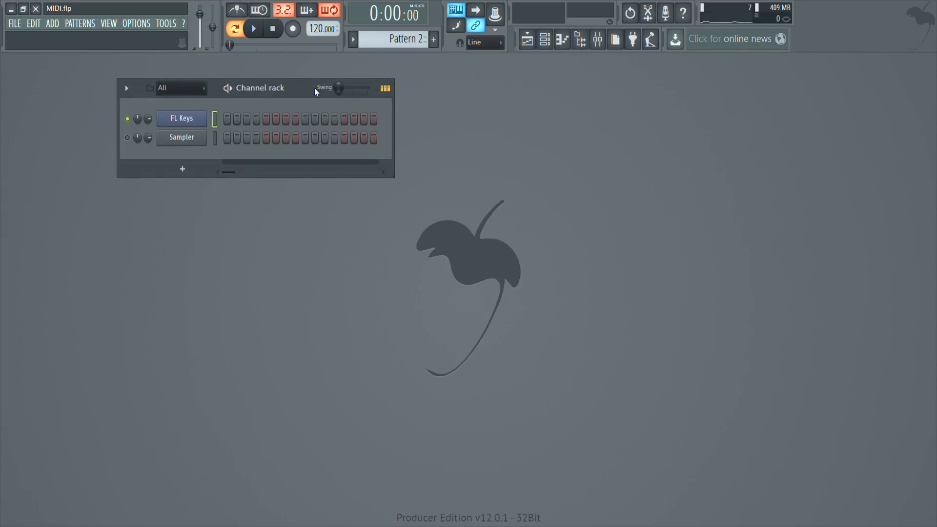
Step: Return to Pattern 1 and delete the Sampler channel from the channel rack
scroll(395, 41, "up", 1)
left_click_drag(314, 86, 387, 76)
left_click(288, 127)
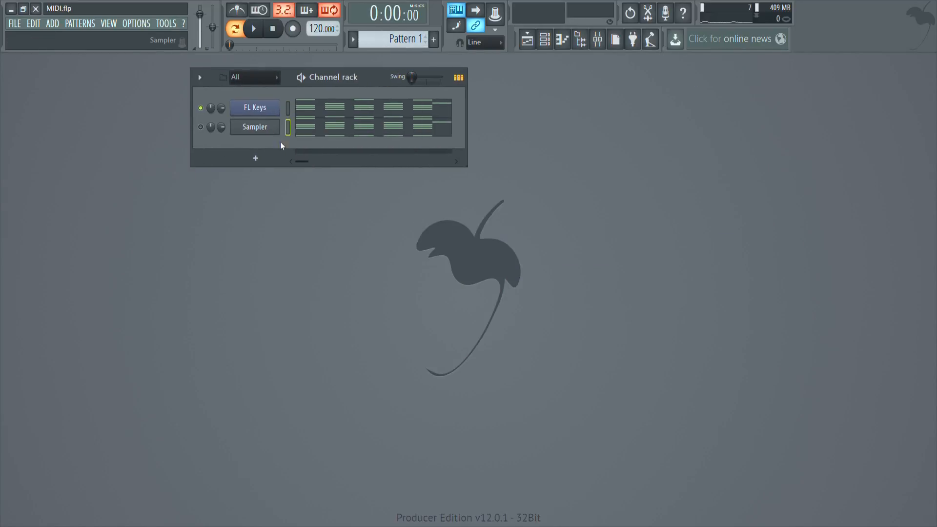
key("alt+Delete")
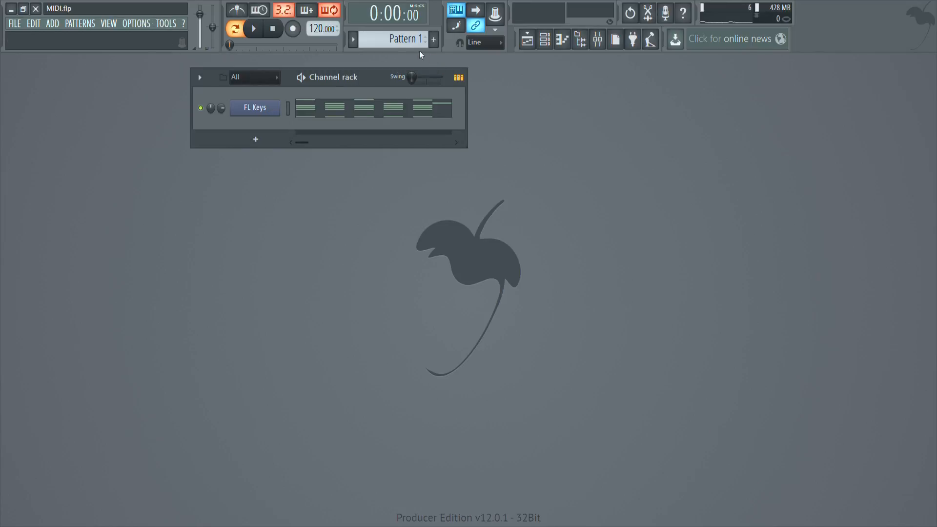
left_click(363, 117)
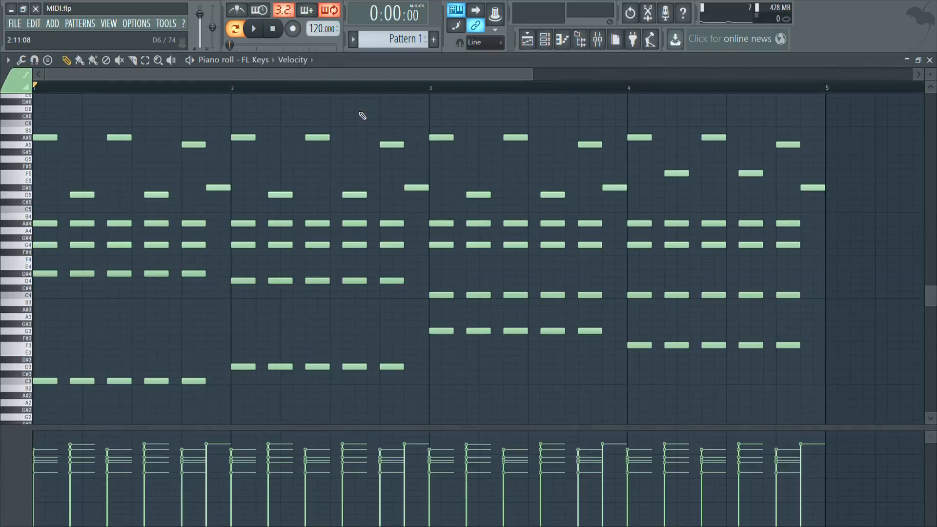
left_click_drag(538, 78, 628, 78)
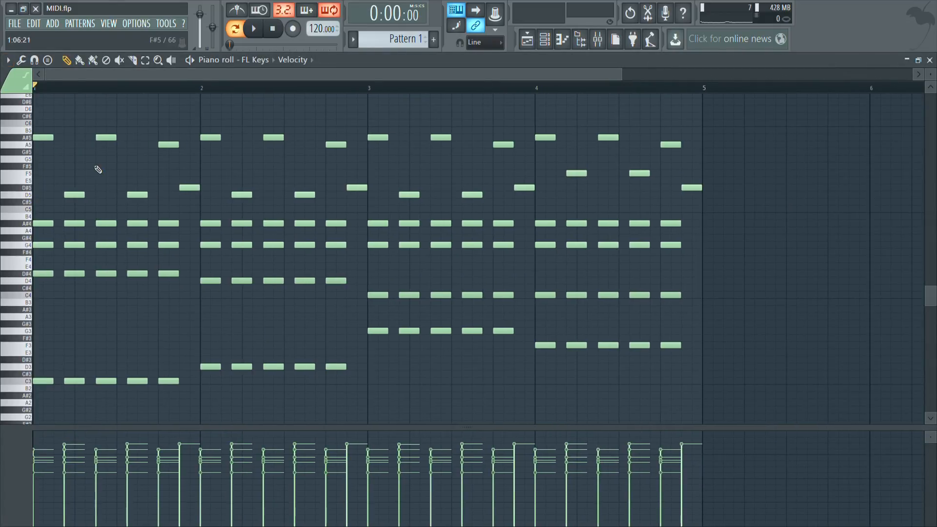
left_click(8, 60)
mouse_move(39, 76)
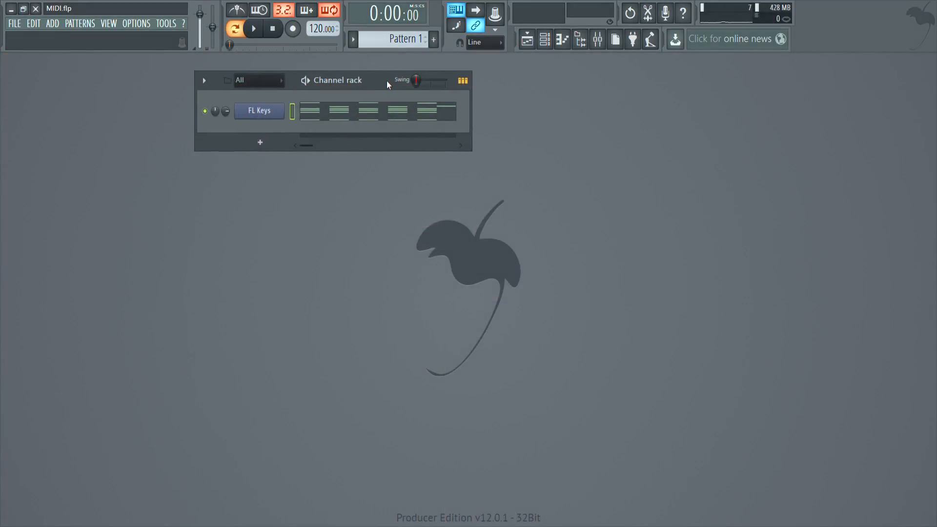
Step: Clone the FL Keys channel and paste a copy of its upper melody notes into FL Keys #2
left_click(264, 112)
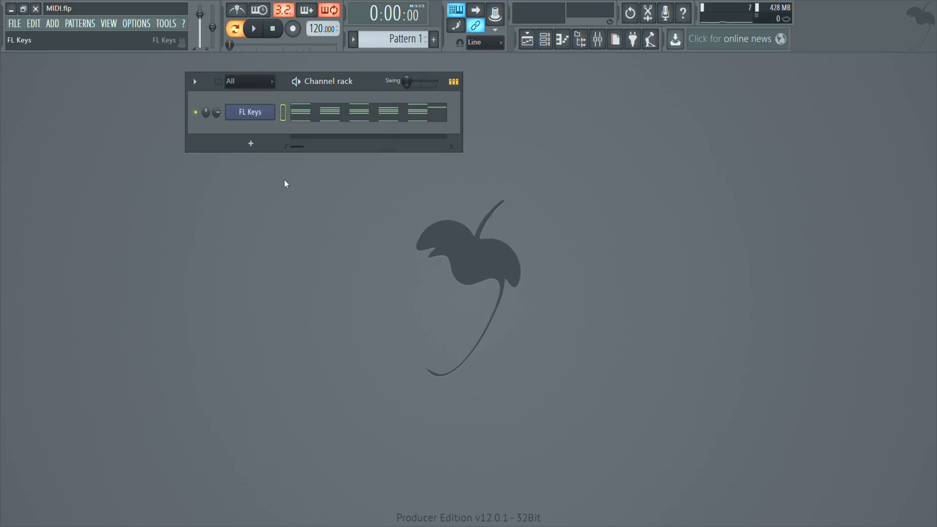
left_click(315, 118)
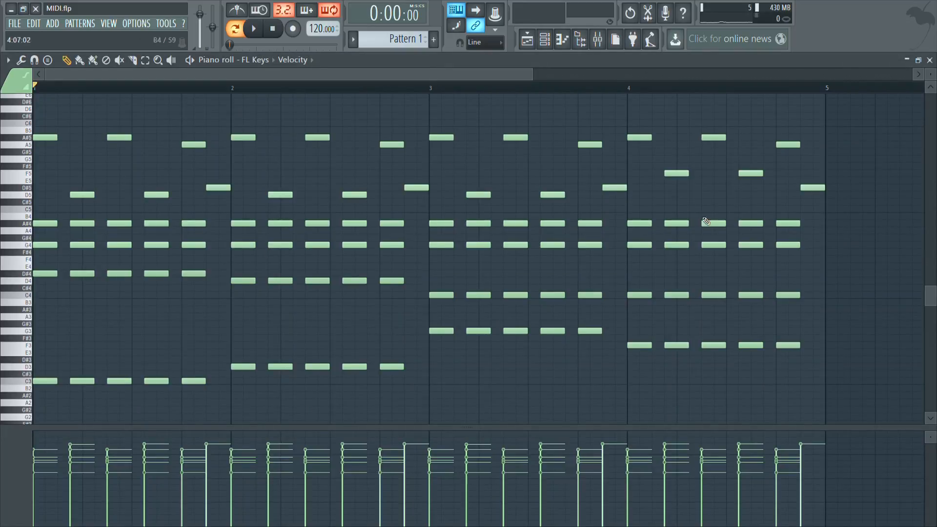
mouse_move(812, 214)
left_mouse_down()
mouse_move(299, 120)
mouse_move(32, 99)
left_mouse_up()
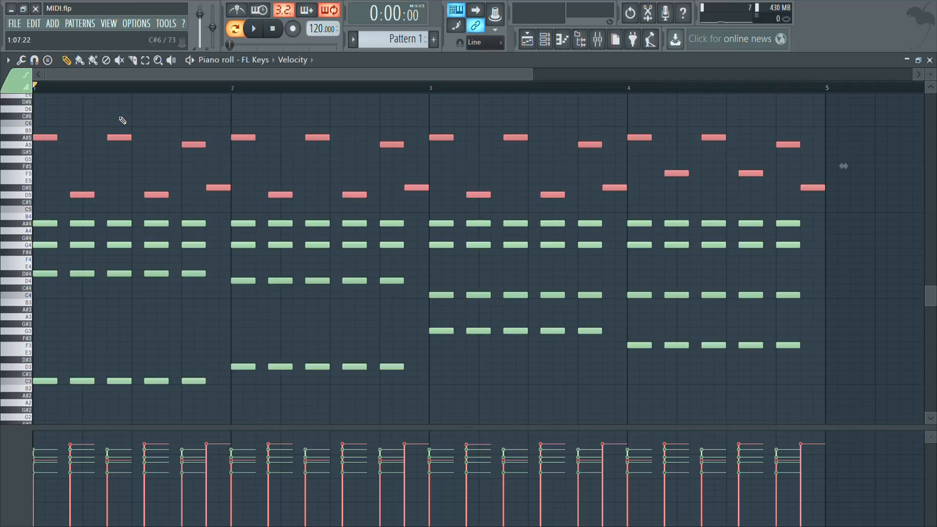
key("F7")
left_click(251, 135)
key("F7")
key("ctrl+v")
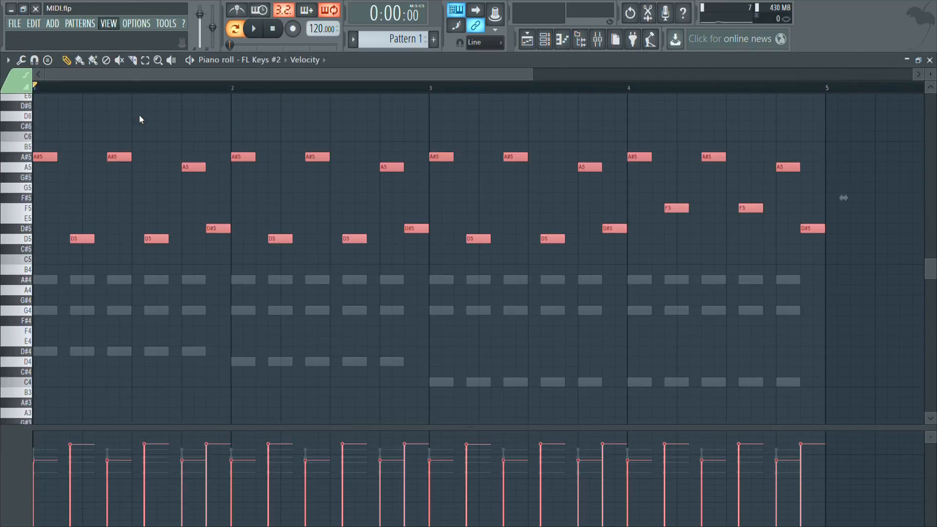
key("F7")
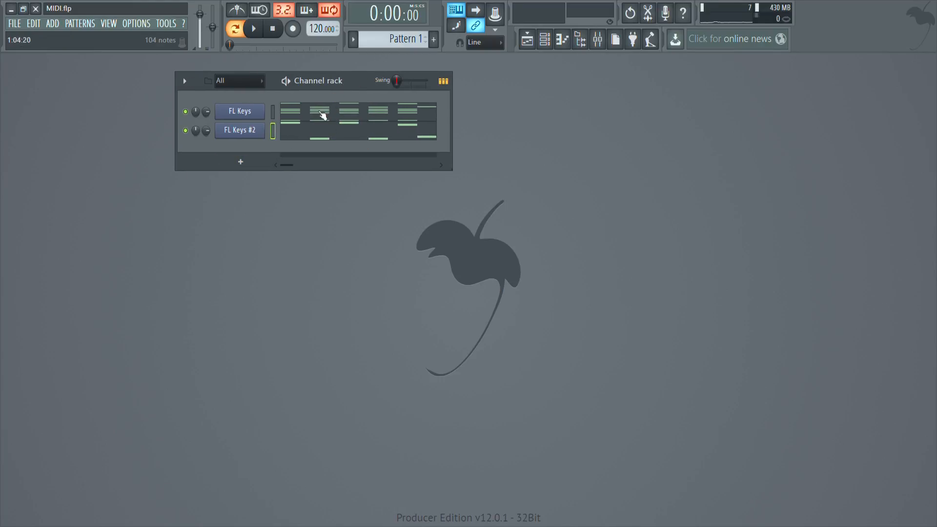
Step: Run the Prepare for MIDI export macro on the project and close the channel settings windows
left_click_drag(356, 86, 337, 83)
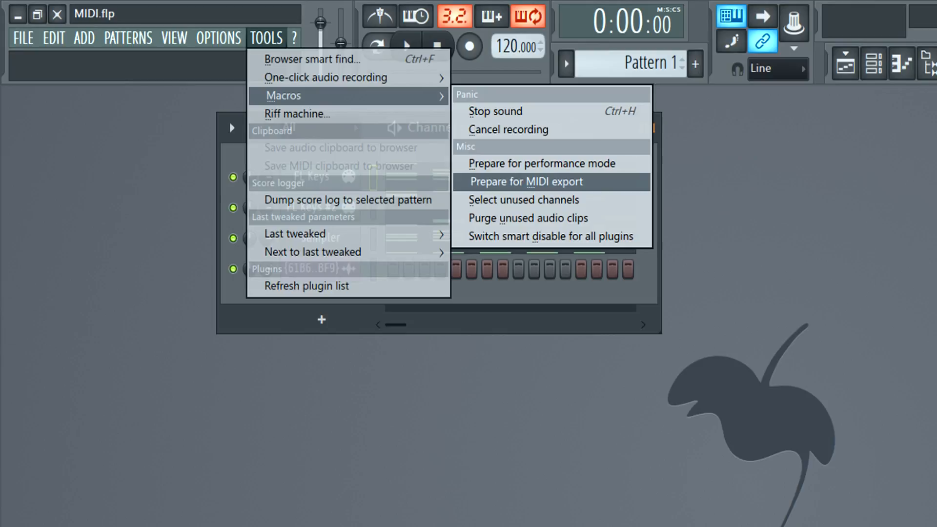
key("Return")
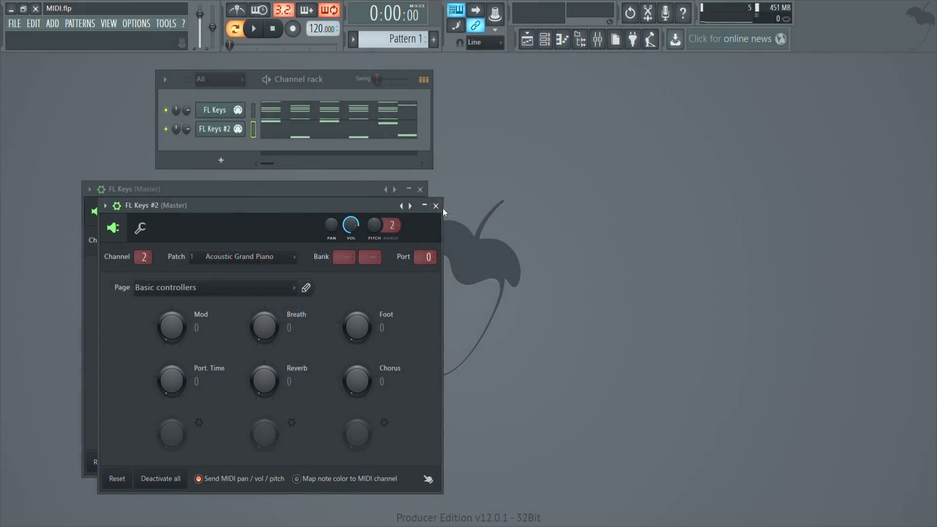
left_click(421, 189)
Step: Review the FL Keys notes in the piano roll and play back Pattern 1 with its MIDI-prepared channels
left_click(341, 115)
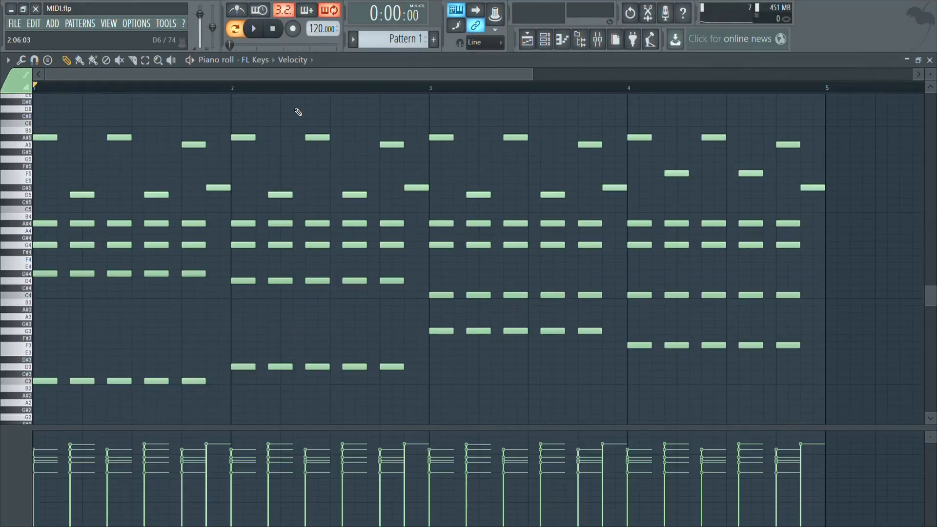
left_click_drag(536, 74, 642, 76)
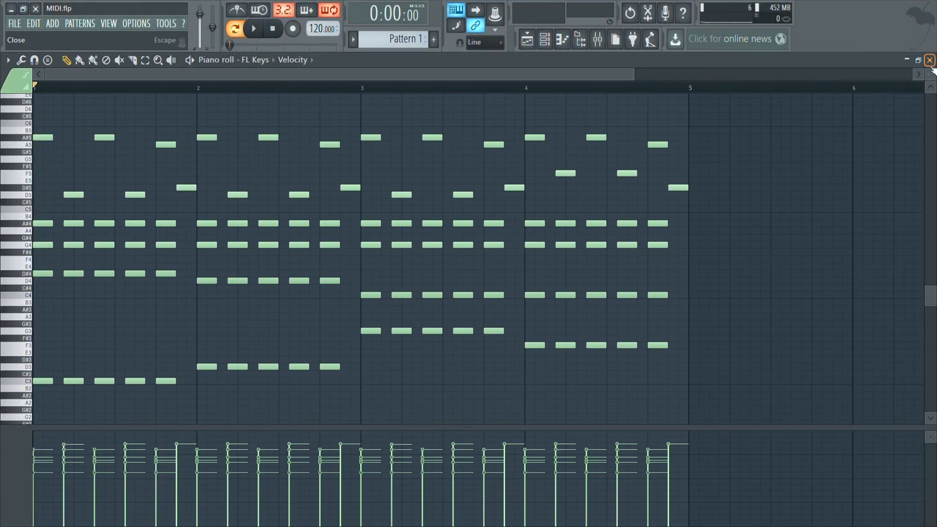
left_click(930, 61)
key("space")
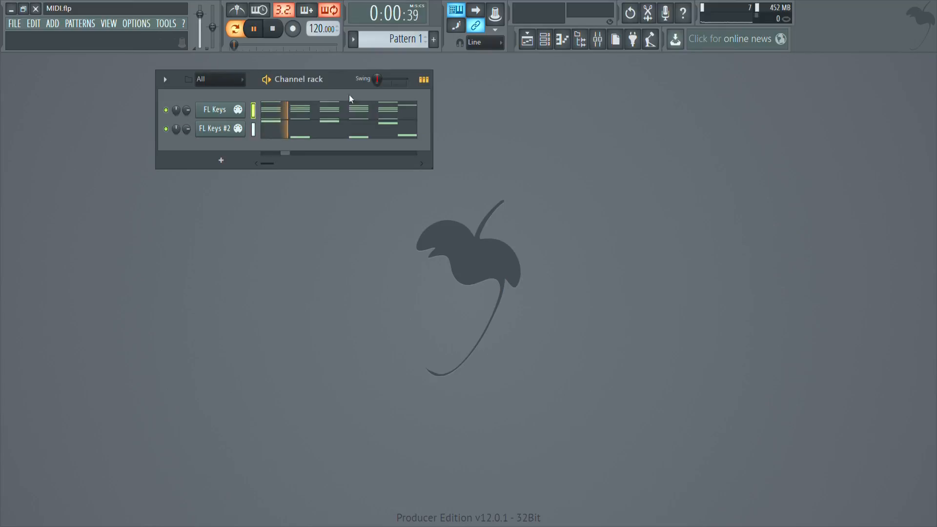
left_click(281, 117)
left_click(929, 61)
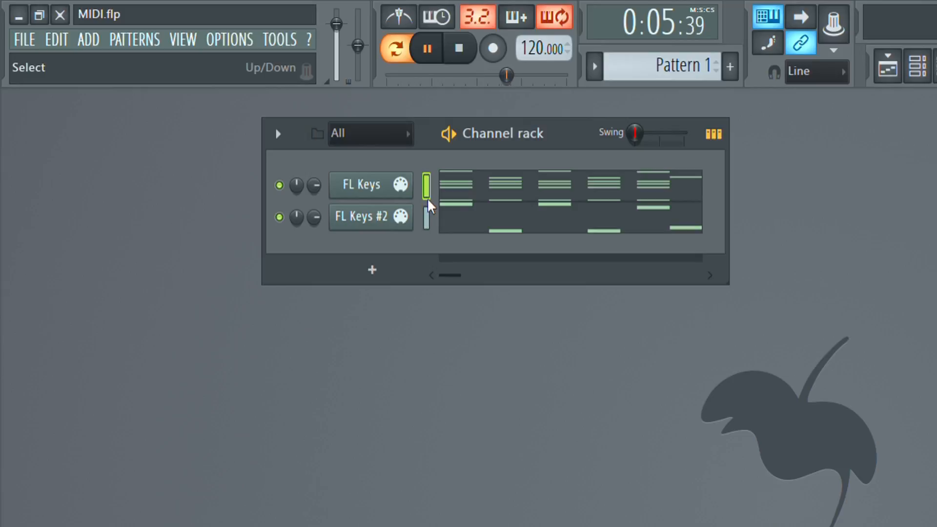
key("space")
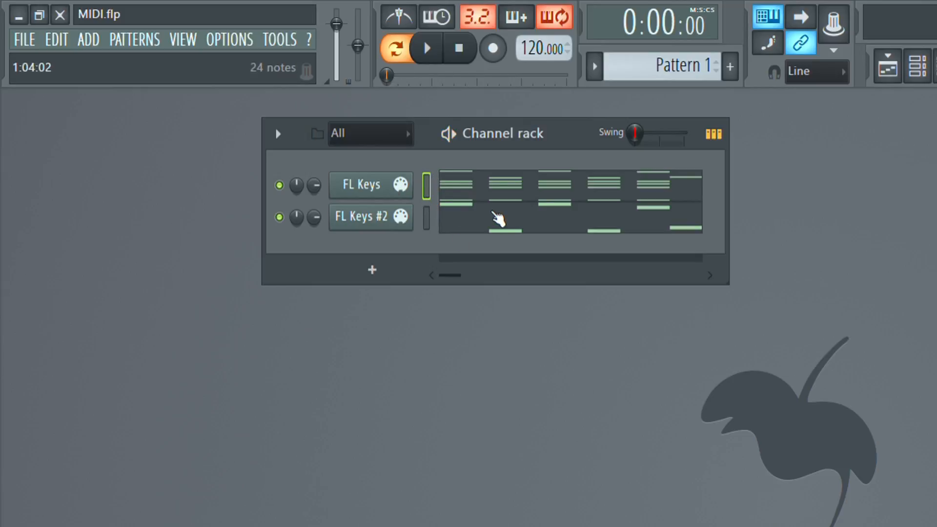
Step: Bring the combined MIDI notes into the project on a new Sampler channel, and mute the FL Keys and FL Keys #2 channels
left_click(25, 39)
mouse_move(46, 211)
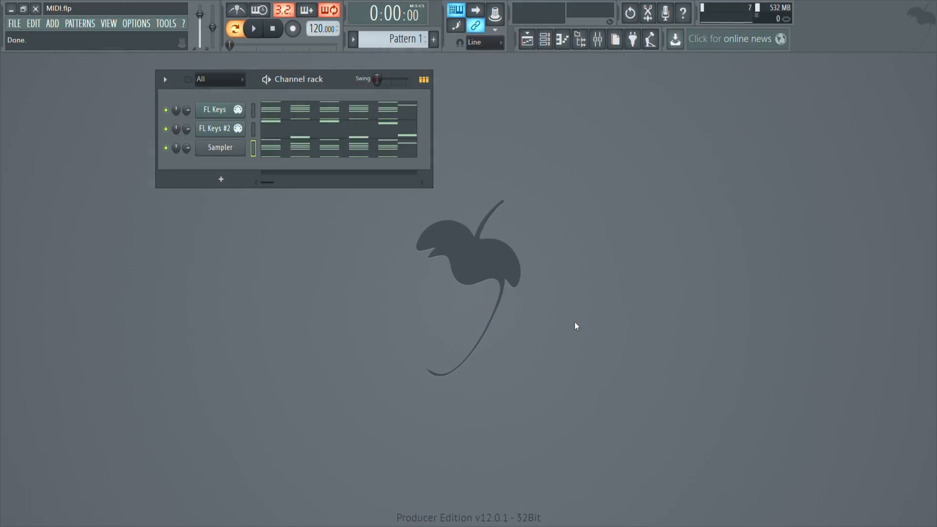
left_click(166, 128)
left_click(166, 110)
Step: Inspect the Sampler channel's notes across four bars in the piano roll and close it
left_click(323, 149)
left_click_drag(538, 77, 557, 66)
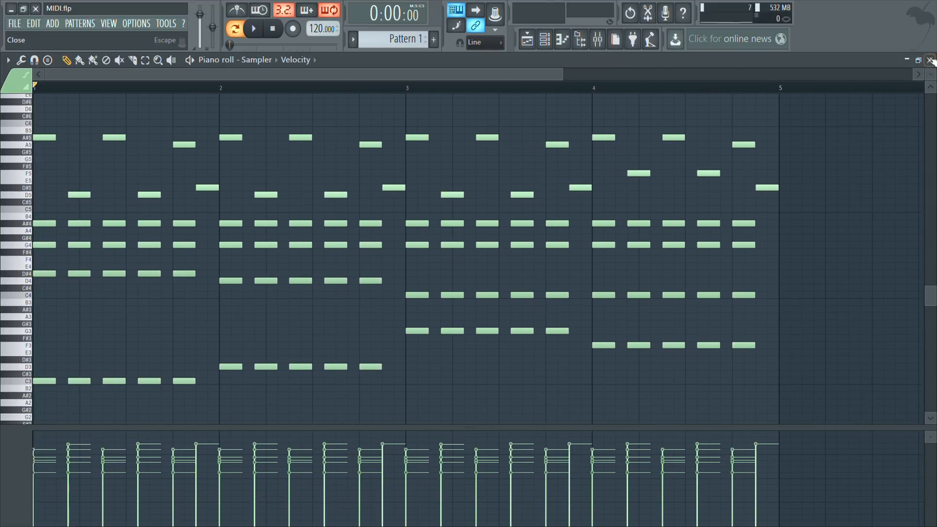
left_click(928, 60)
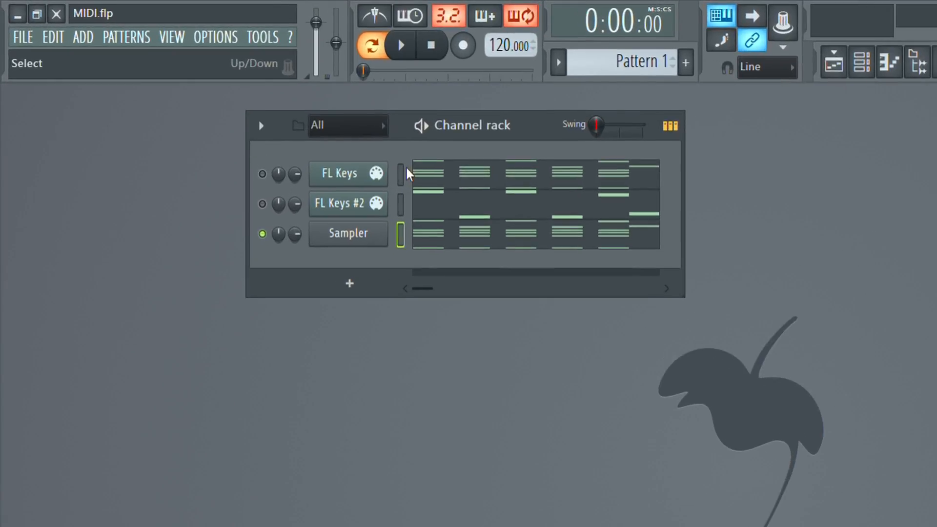
left_click(254, 110)
left_click(253, 130)
left_click(401, 177)
left_click(400, 205)
left_click(401, 176)
left_click(401, 203)
left_click(400, 177)
left_click(401, 203)
Step: Examine the high and low notes of the Sampler channel in the piano roll, and close it along with the Sampler settings
left_click(498, 240)
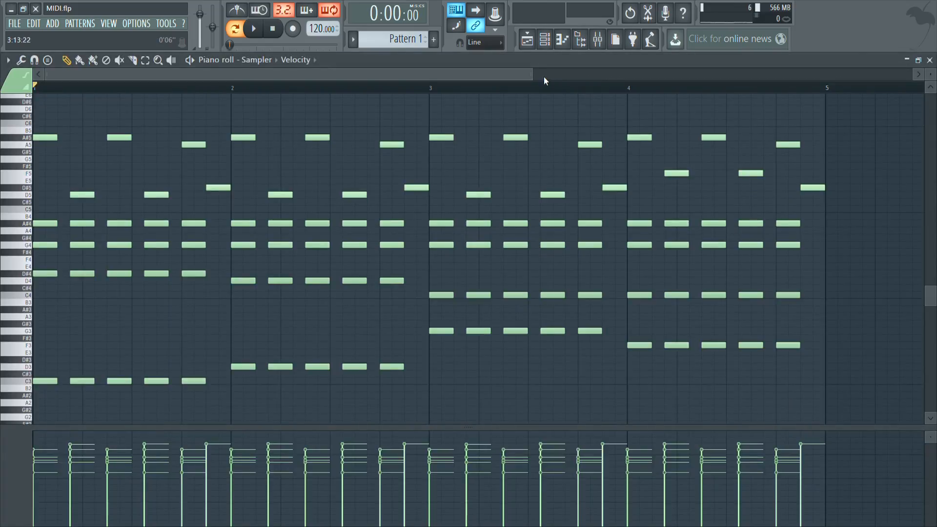
left_click_drag(537, 79, 643, 76)
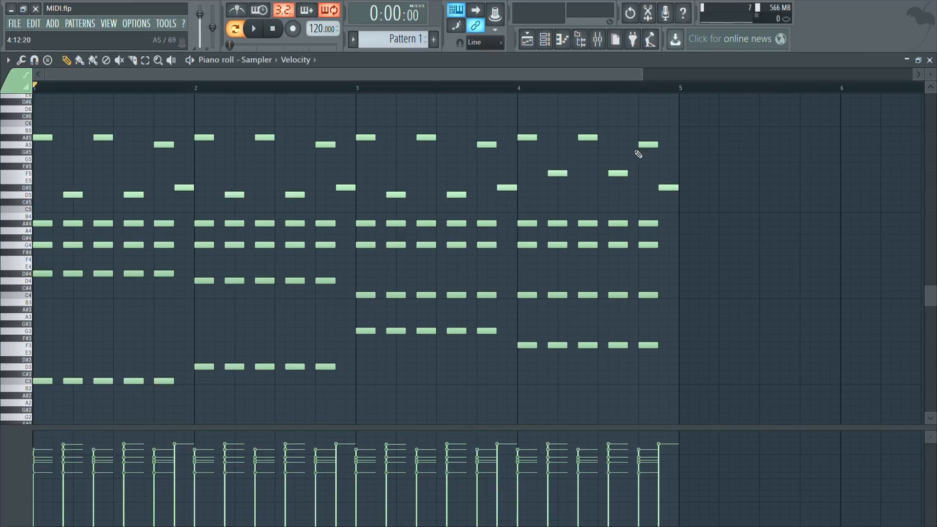
scroll(608, 191, "up", 3)
scroll(117, 201, "up", 1)
scroll(404, 234, "down", 7)
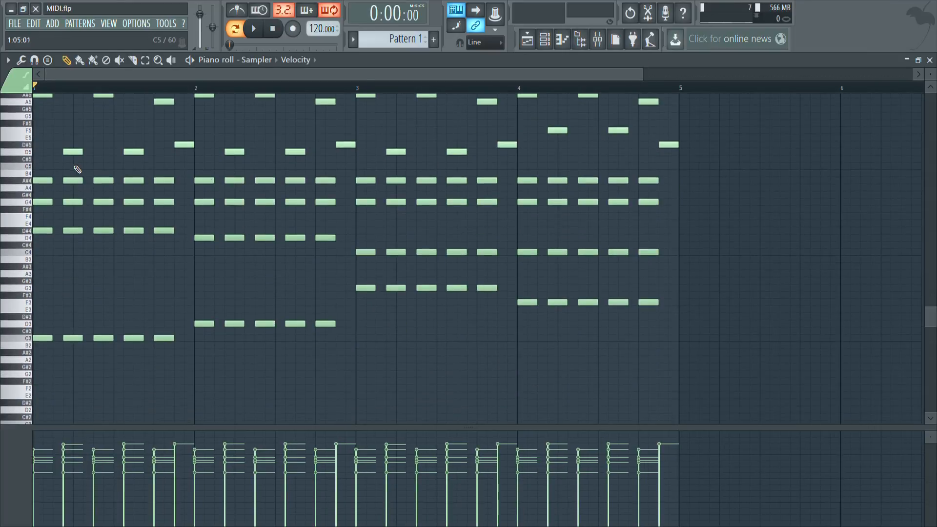
scroll(346, 166, "up", 4)
left_click(929, 60)
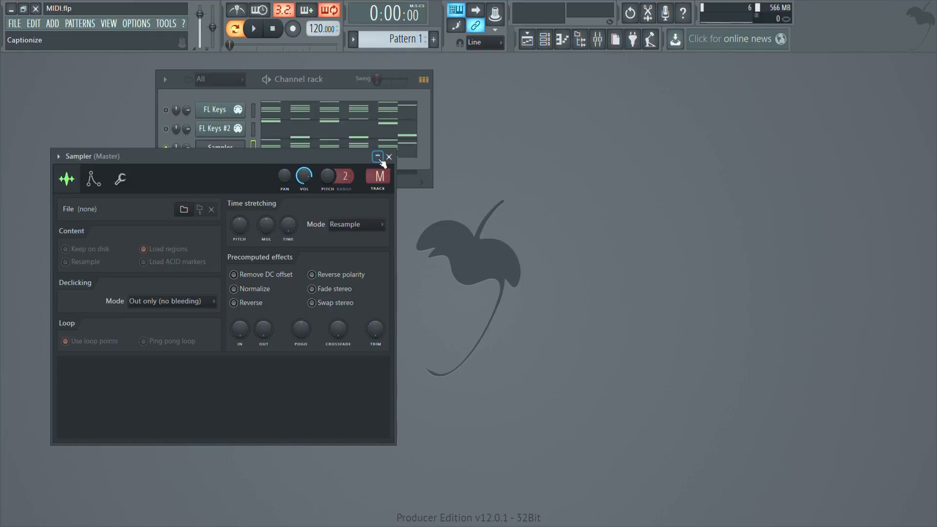
left_click(390, 158)
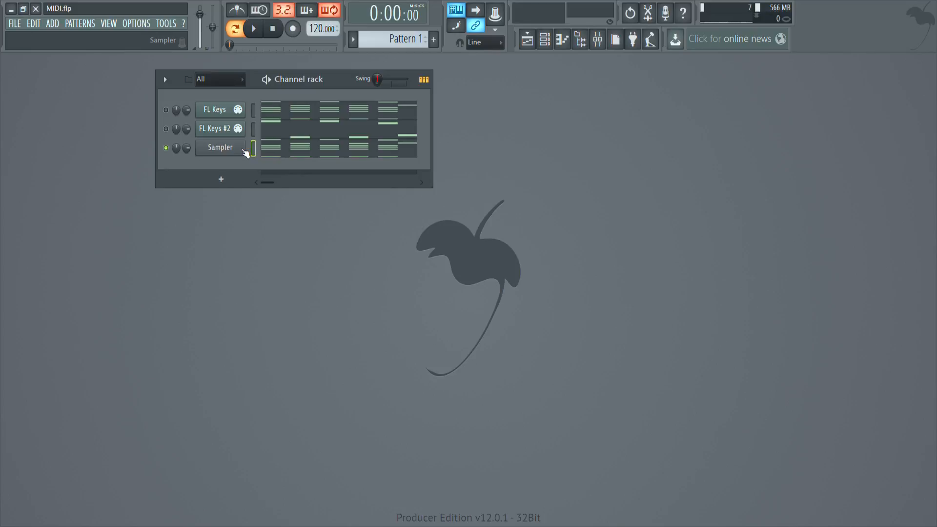
Step: Check the FL Keys channel's own notes in the piano roll for comparison and close it
left_click(287, 113)
left_click(757, 387)
right_click(763, 388)
left_click_drag(844, 209, 376, 140)
left_click(930, 61)
Step: Reopen the Sampler channel's piano roll and review the merged chord and melody notes of both FL Keys channels
left_click(252, 149)
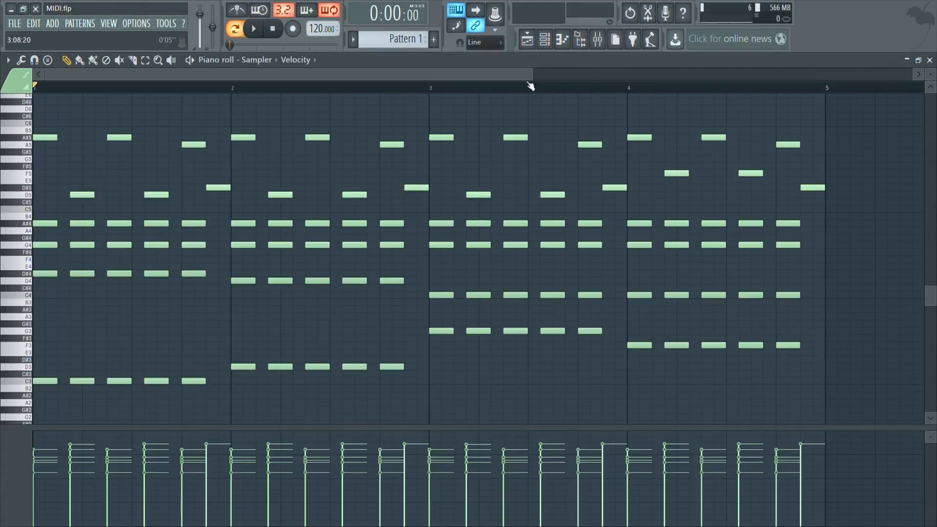
left_click_drag(538, 77, 787, 75)
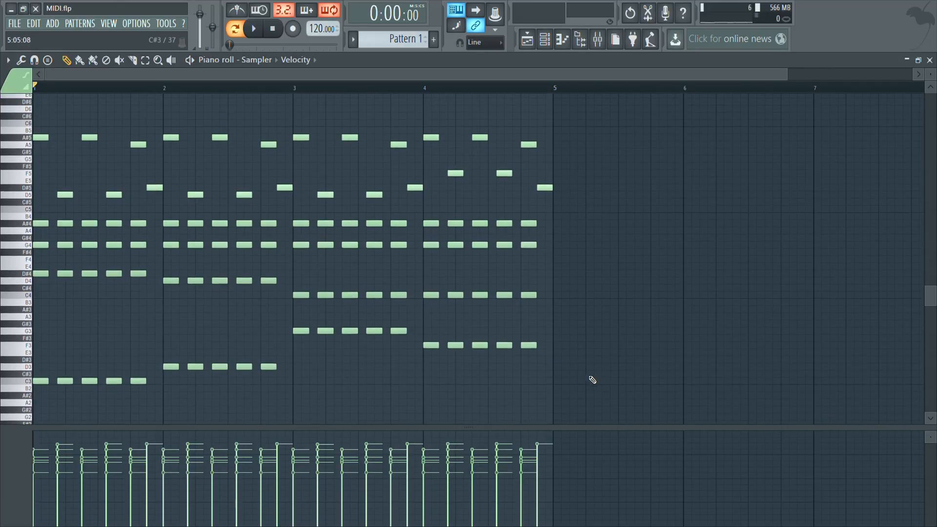
left_click(287, 273)
right_click(288, 274)
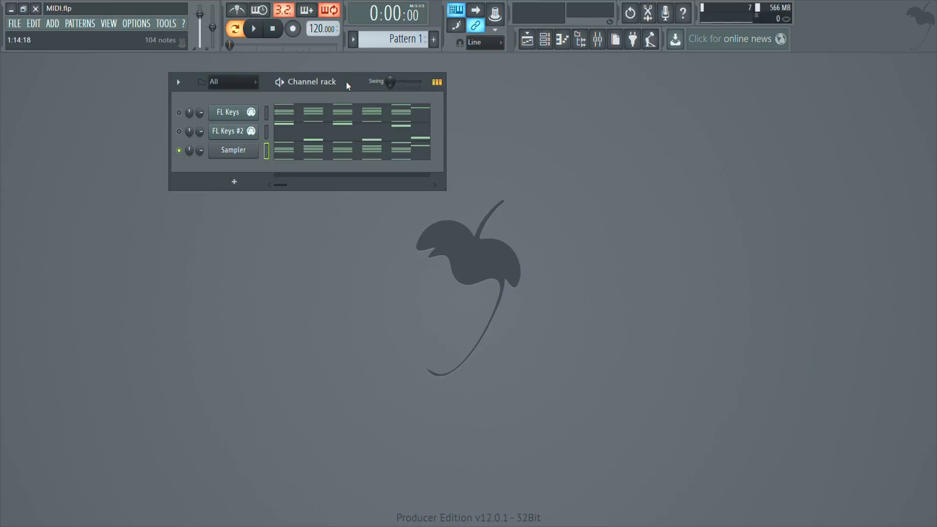
mouse_move(346, 82)
left_mouse_down()
mouse_move(335, 93)
mouse_move(393, 80)
mouse_move(345, 82)
left_mouse_up()
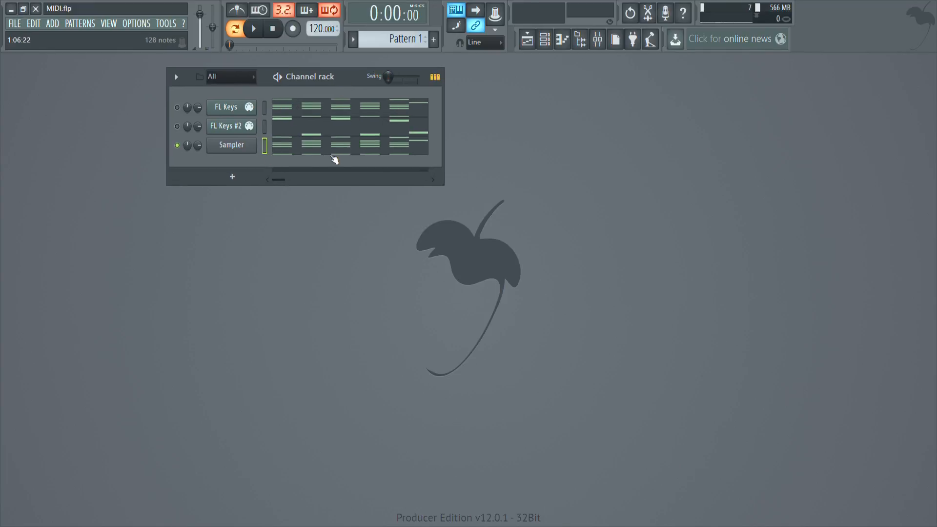
left_click_drag(342, 77, 319, 80)
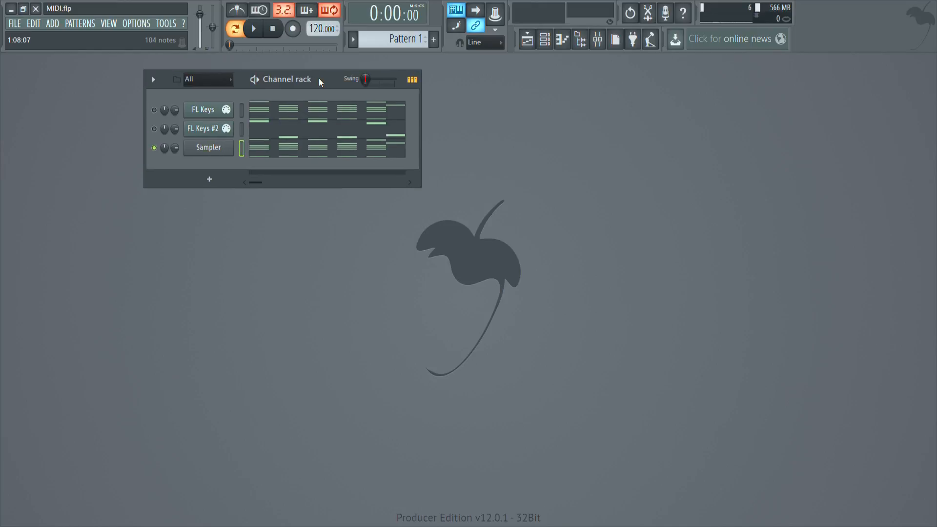
left_click_drag(318, 78, 309, 77)
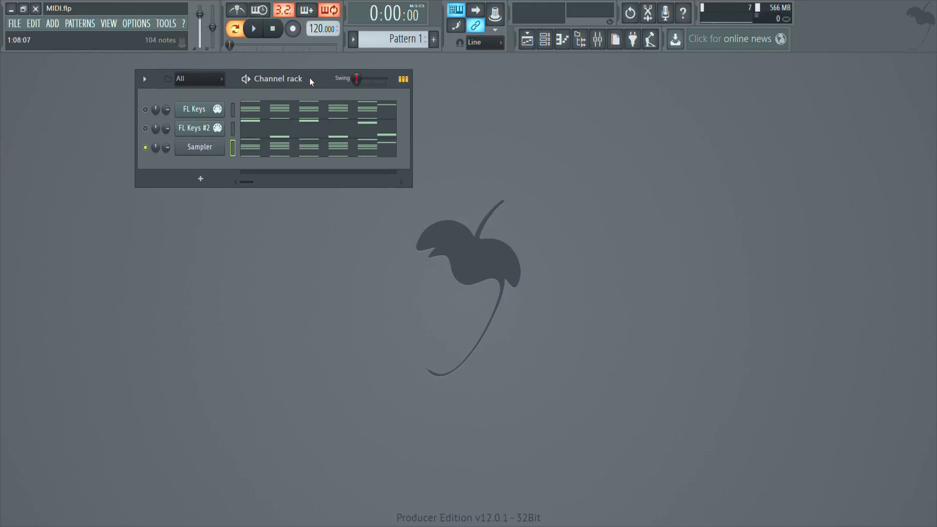